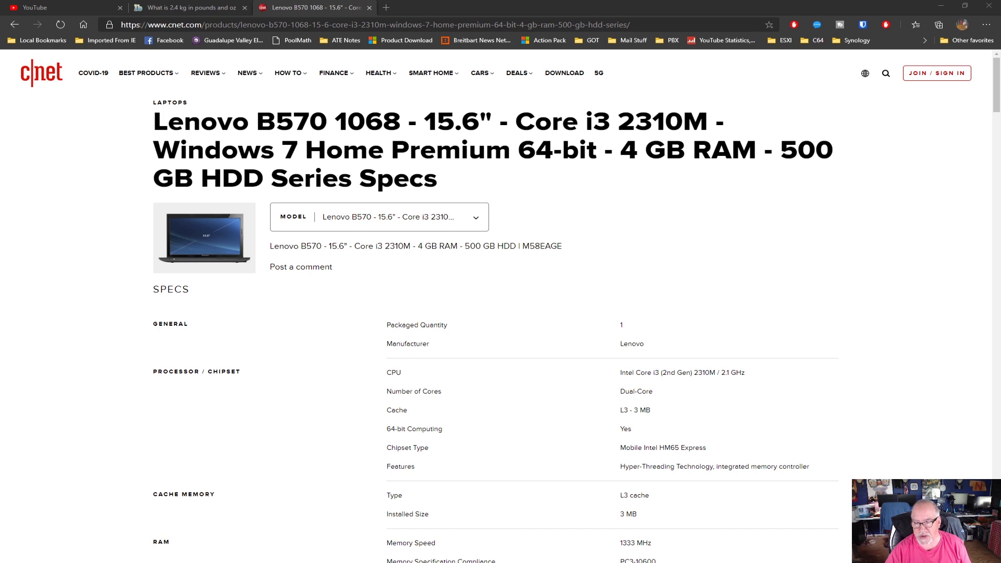
- Scroll the CNET Lenovo B570 spec sheet down to RAM: 2 x 2 GB installed, 8 GB maximum
scroll(666, 313, "down", 3)
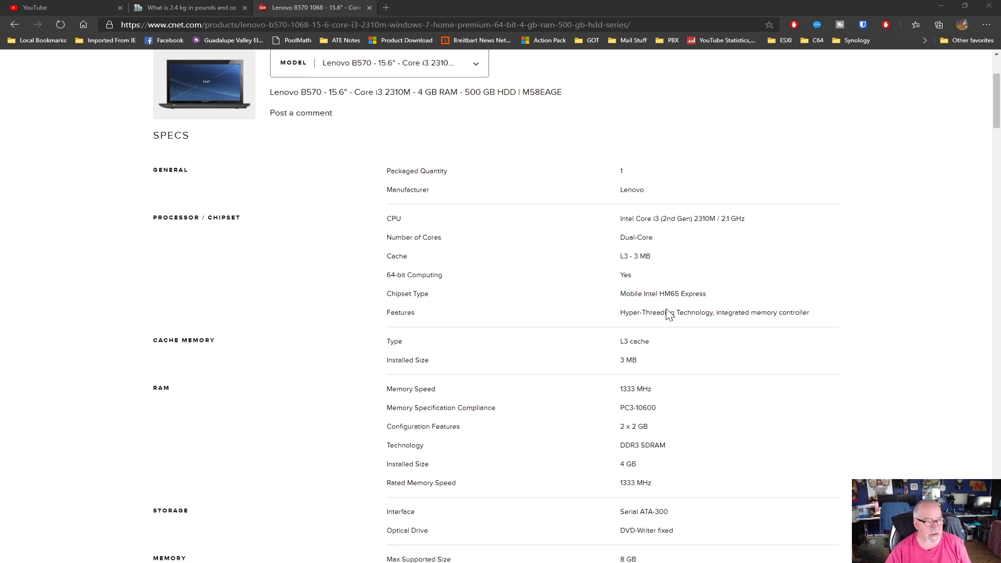
scroll(668, 315, "down", 2)
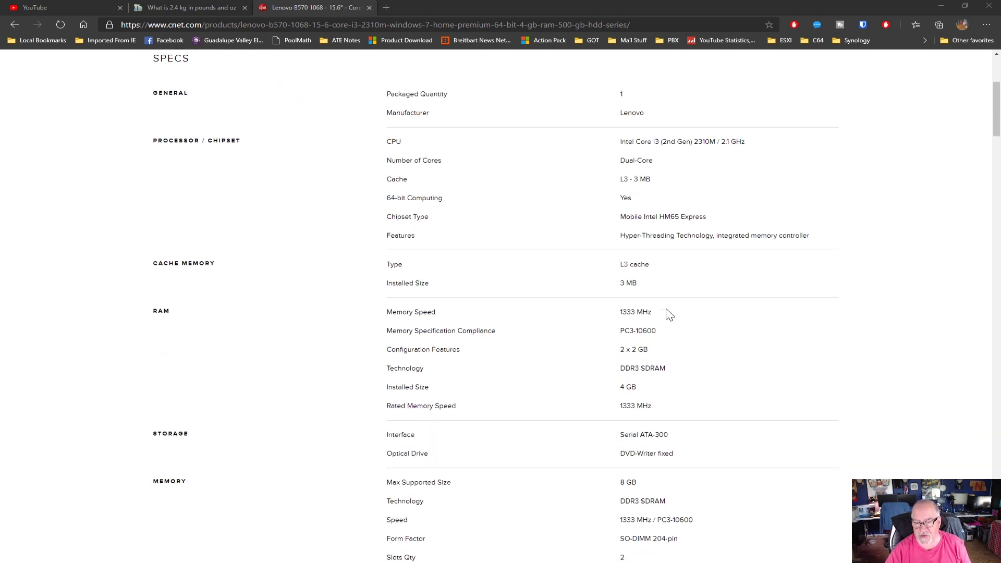
scroll(668, 314, "down", 2)
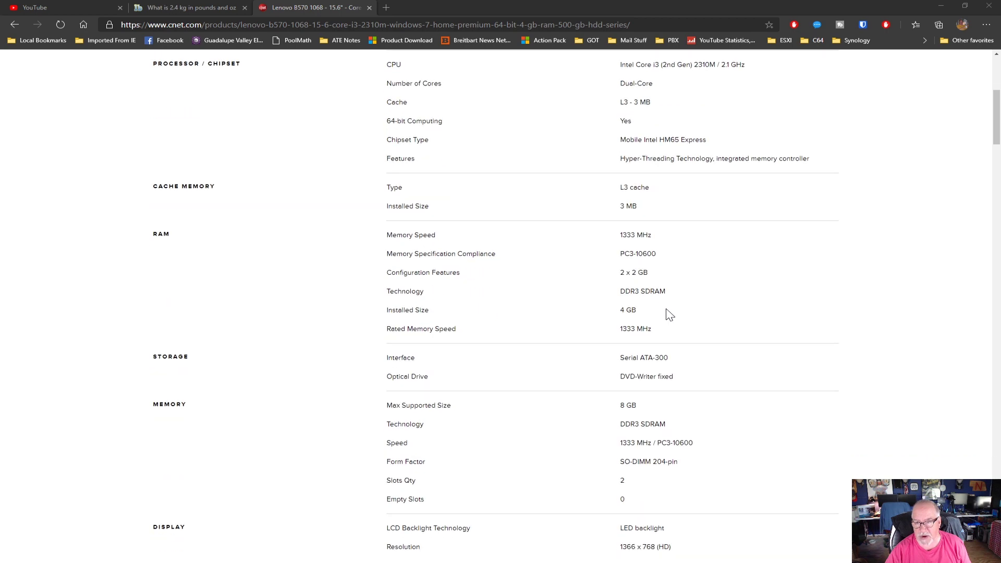
scroll(669, 314, "down", 2)
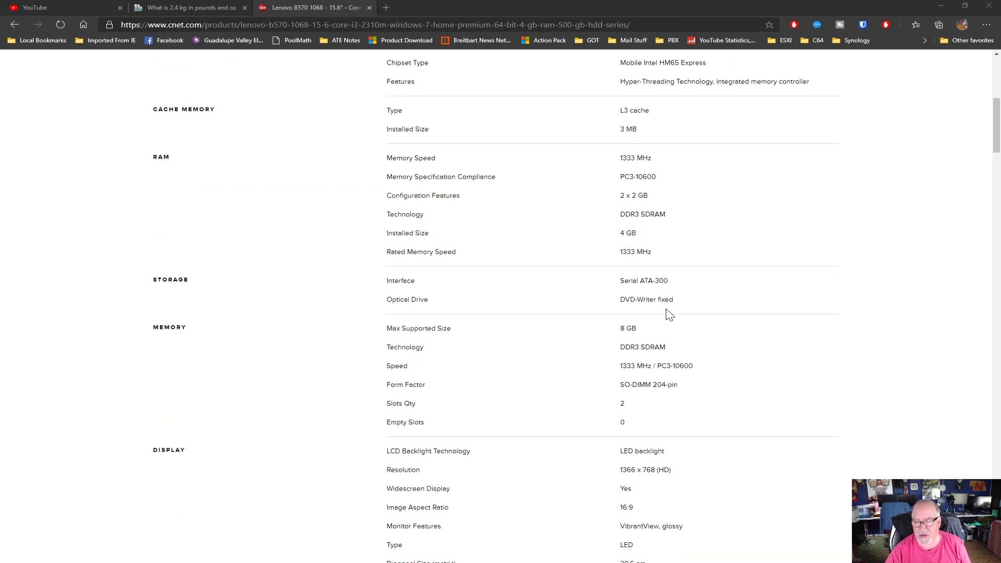
scroll(669, 315, "down", 4)
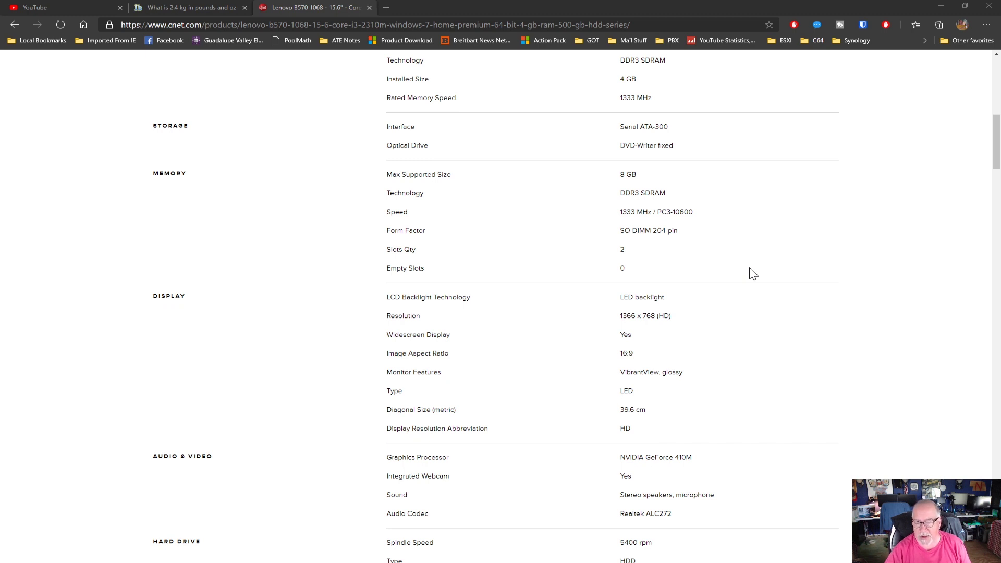
scroll(740, 275, "down", 4)
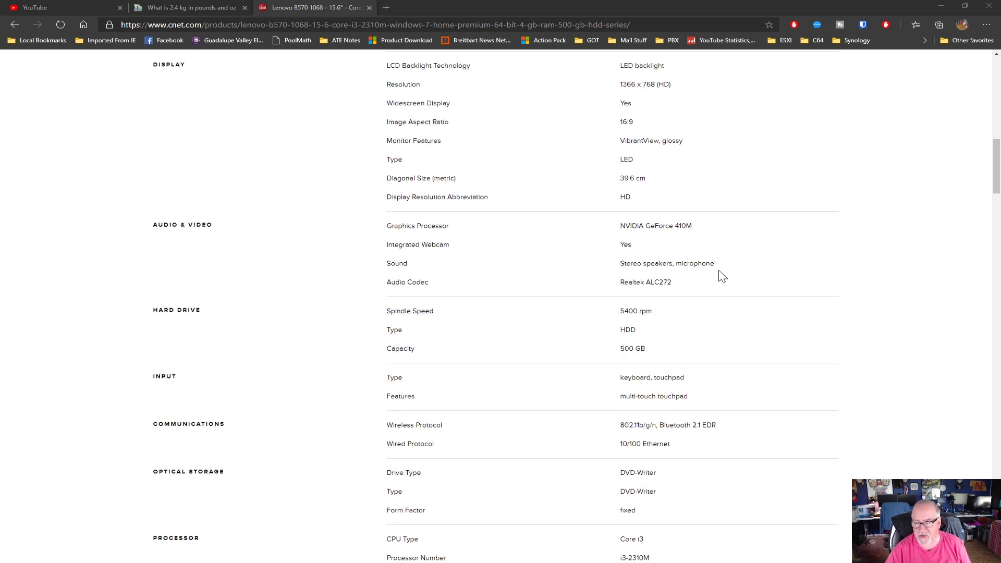
- Scroll past the 500 GB hard drive, processor and battery to the connections and header details
scroll(722, 276, "down", 1)
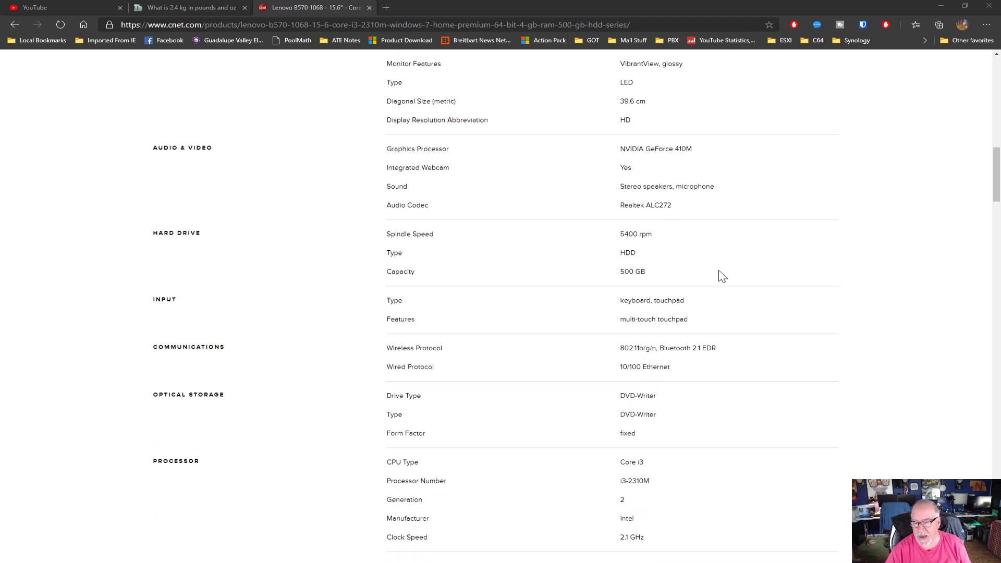
scroll(722, 276, "down", 1)
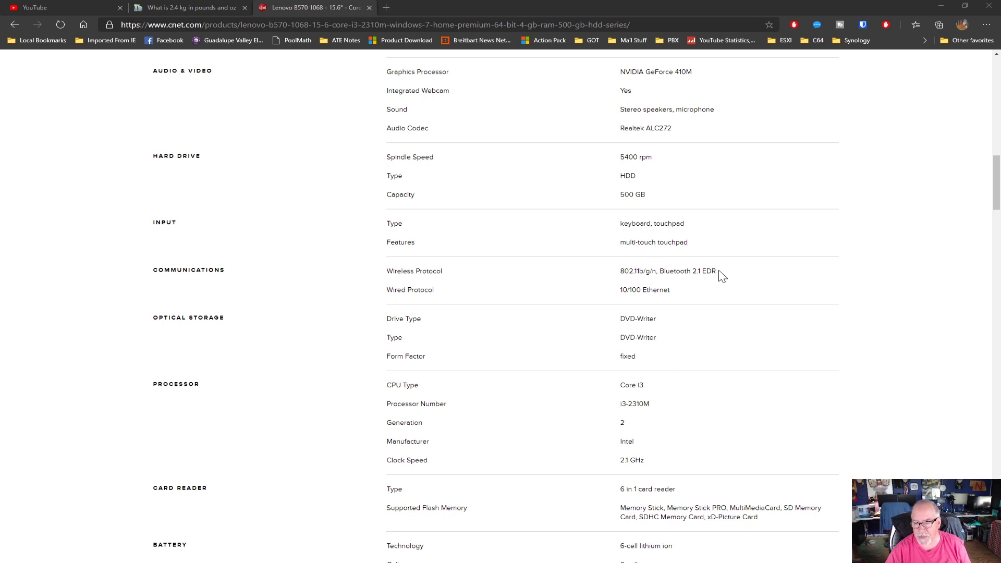
scroll(721, 276, "down", 1)
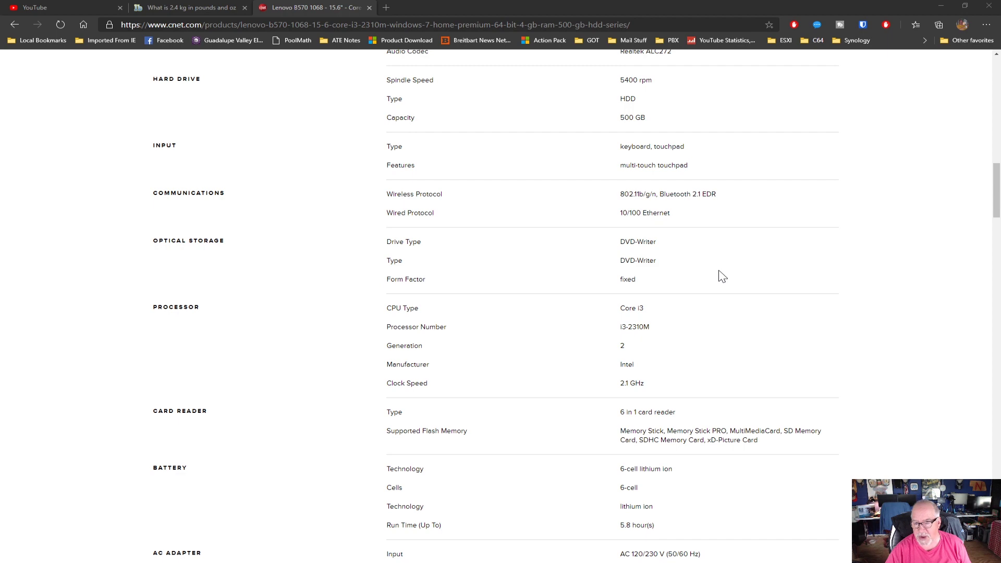
scroll(722, 276, "down", 1)
scroll(722, 276, "down", 5)
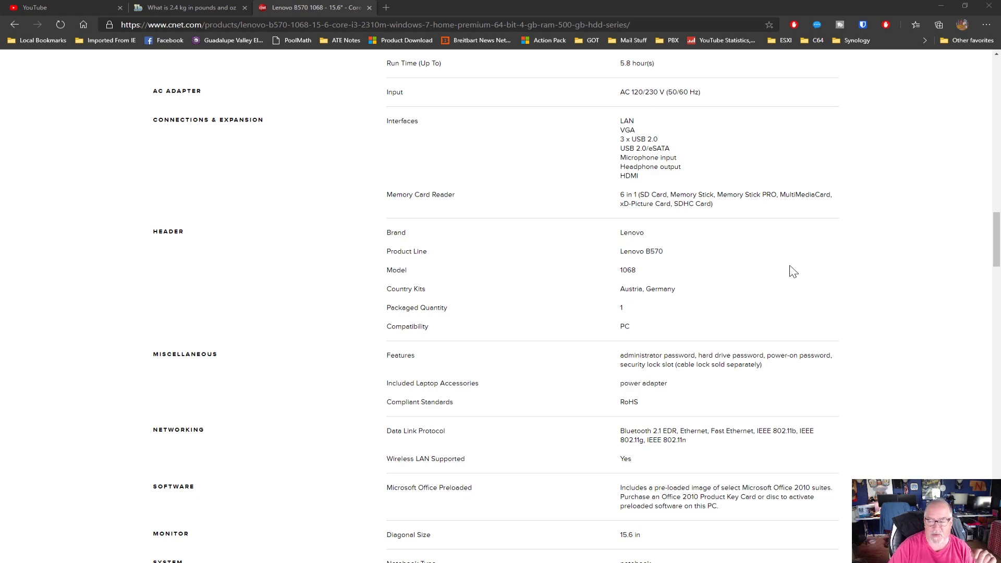
- Scroll back to the top of the B570 spec sheet, briefly down to Memory, then up again
scroll(793, 272, "up", 15)
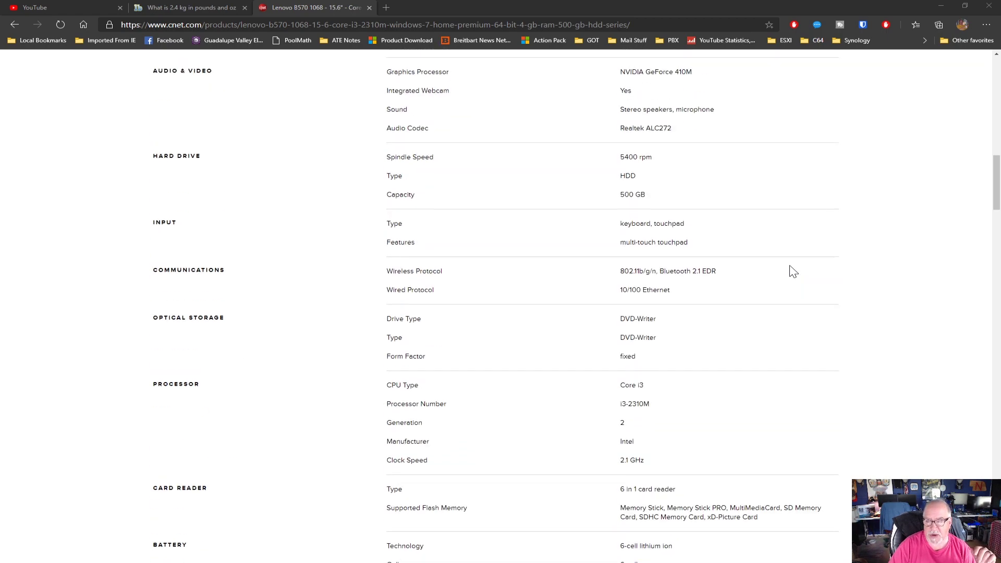
scroll(793, 271, "up", 15)
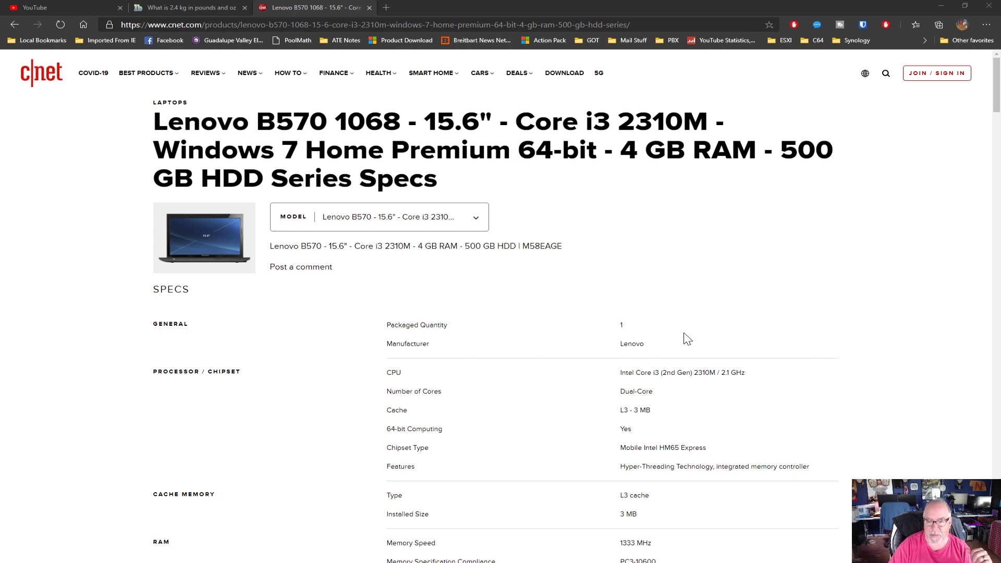
scroll(687, 339, "down", 1)
scroll(686, 339, "down", 4)
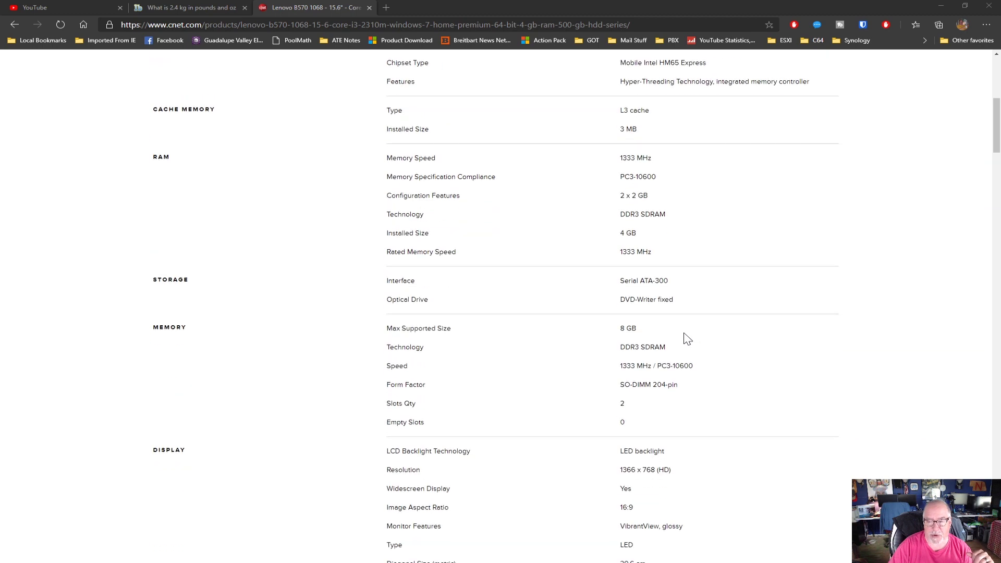
scroll(687, 339, "up", 5)
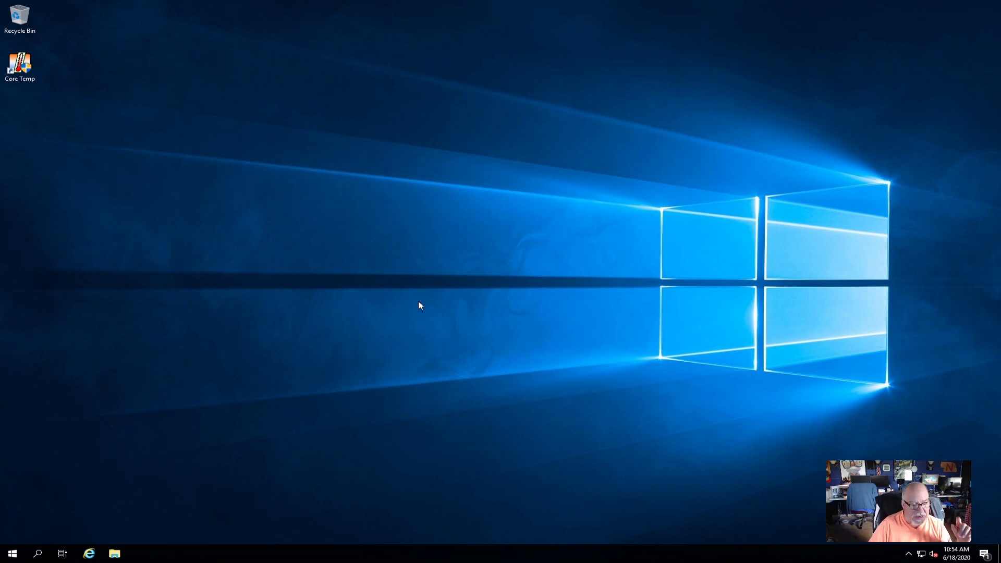
- Open Disk Management from the Win+X menu, maximize it and select Disk 1
right_click(11, 557)
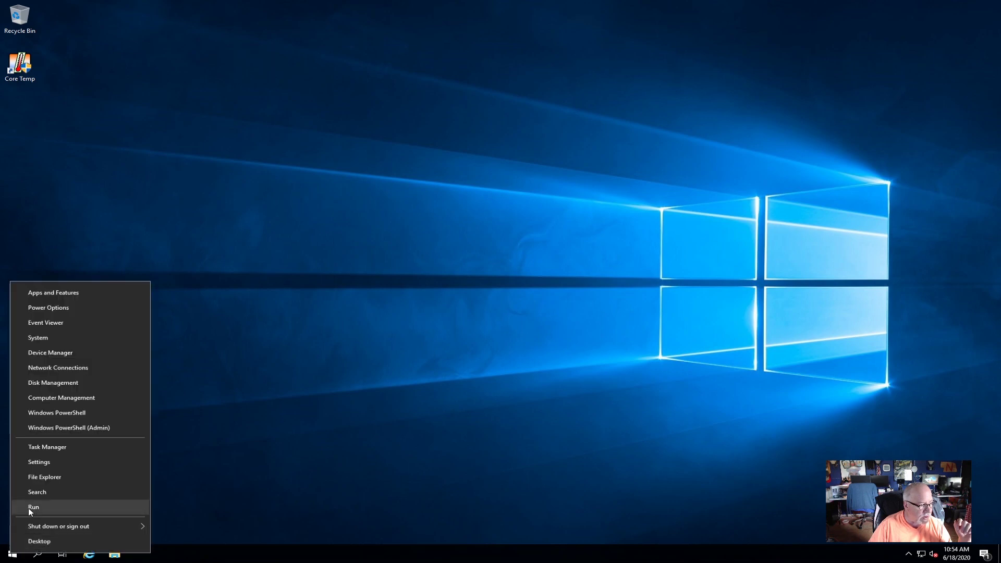
left_click(58, 383)
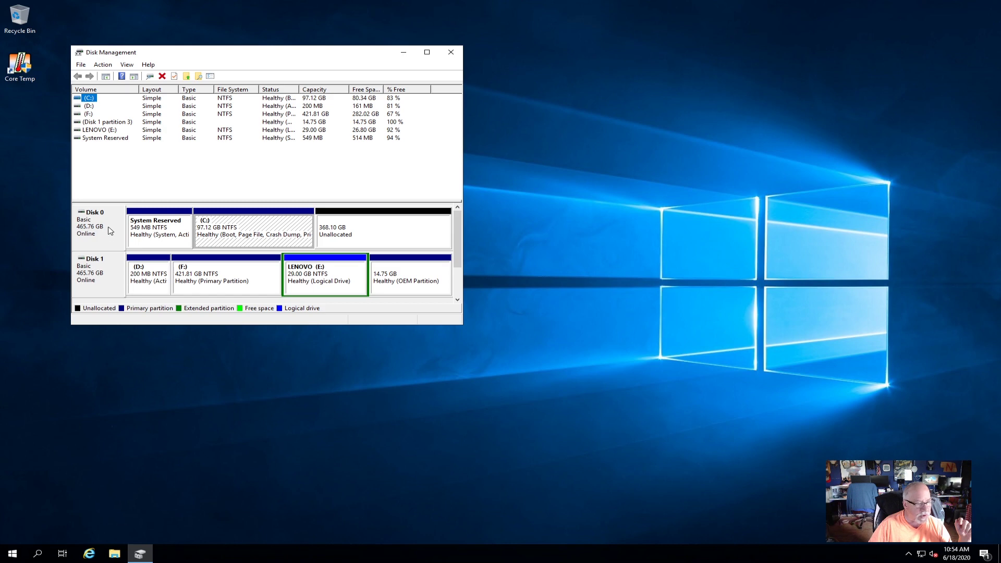
left_click(426, 54)
left_click(20, 227)
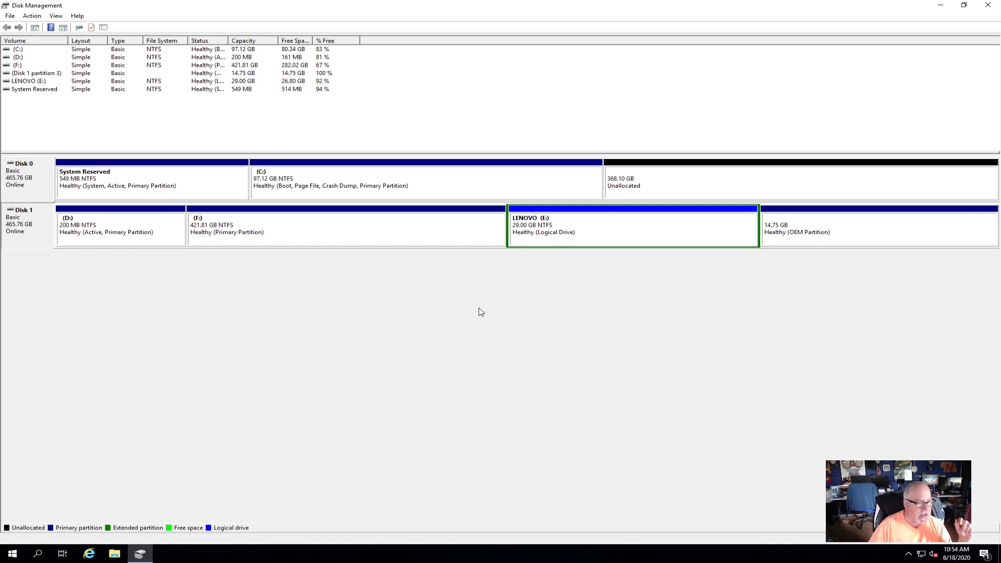
left_click(103, 233)
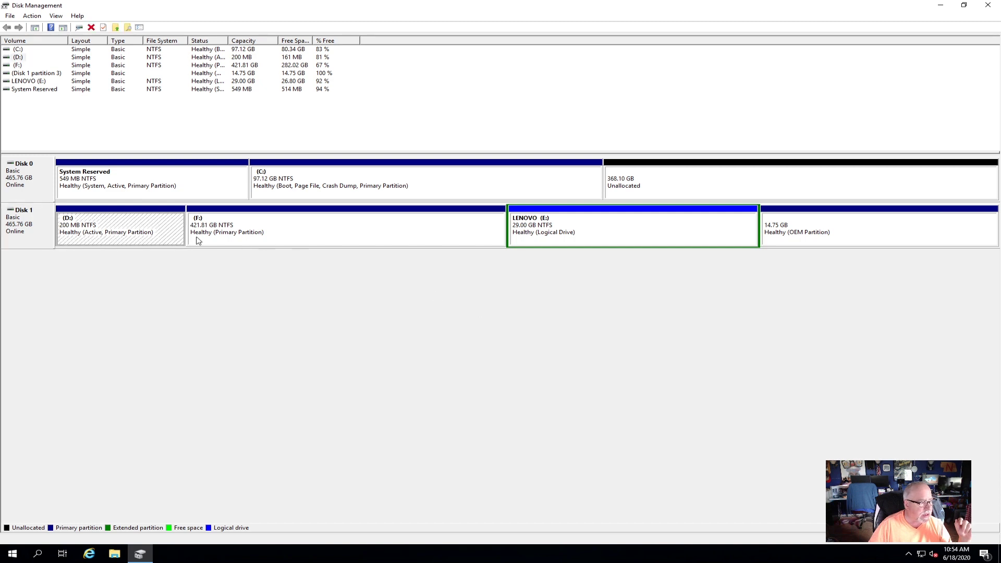
left_click(290, 240)
left_click(606, 239)
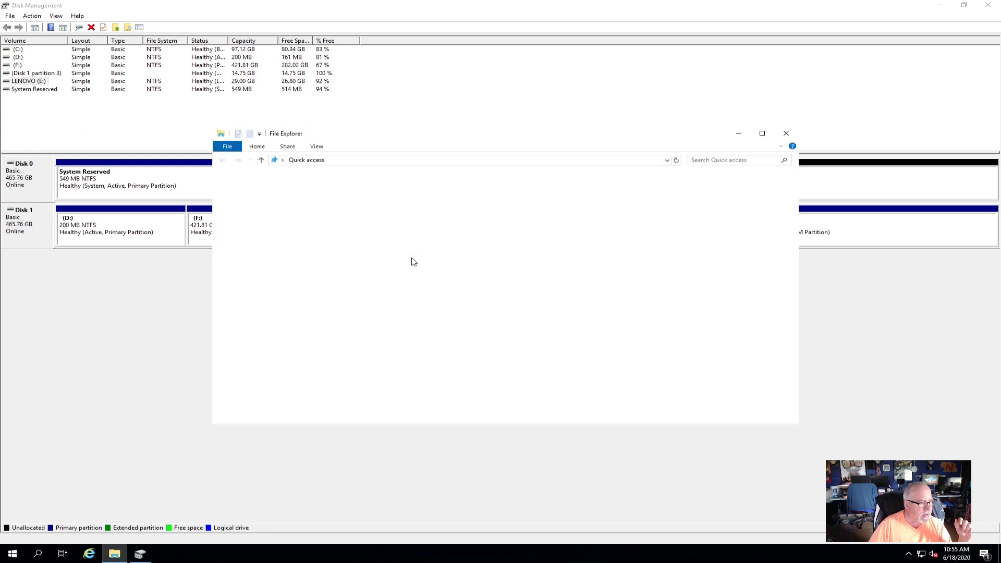
- Browse the Application and drivers folders on LENOVO (E:), returning to the drive root each time
left_click(251, 258)
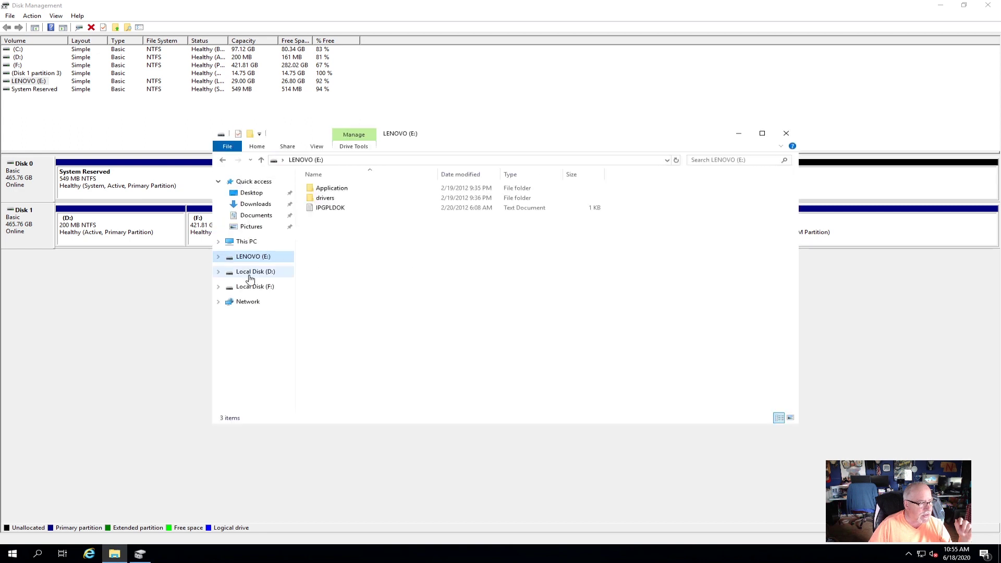
double_click(350, 192)
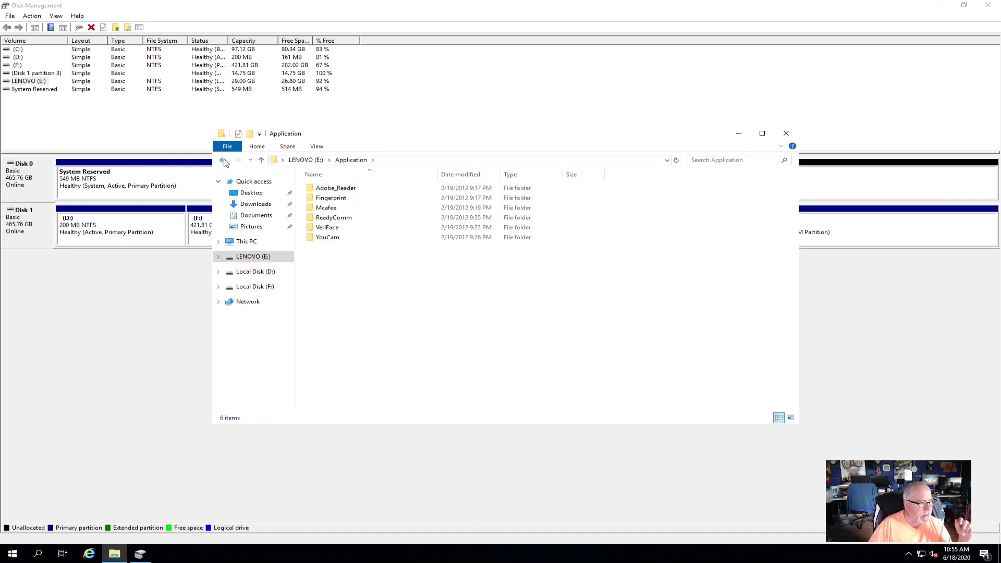
left_click(224, 160)
double_click(325, 198)
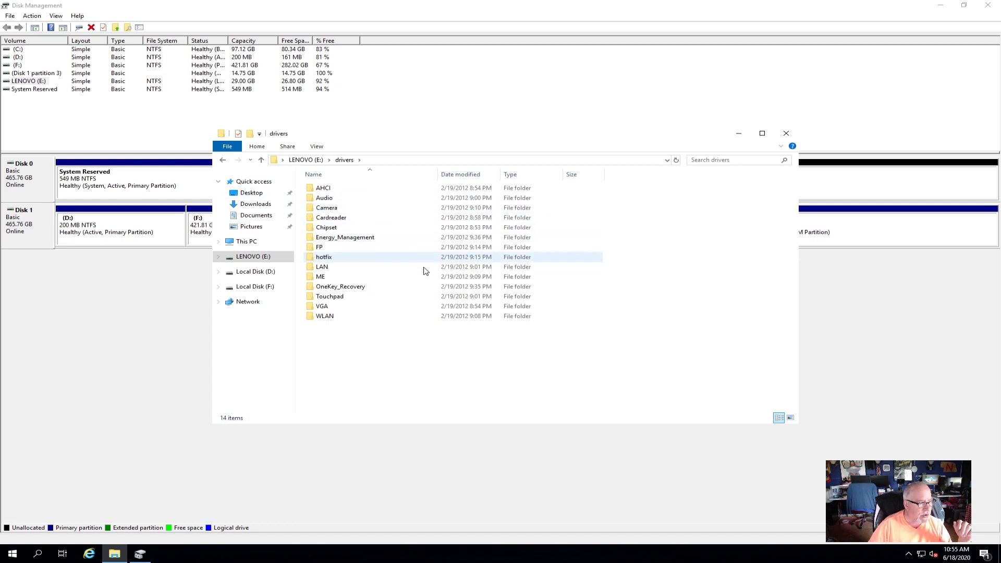
left_click(223, 162)
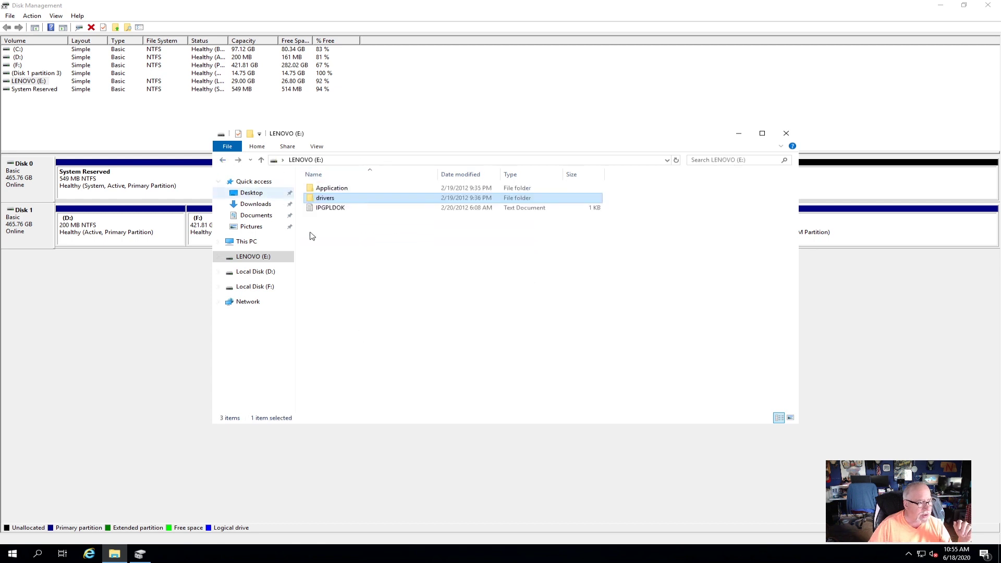
- Check D:, then open the client's profile folder in F:\Users and approve access
left_click(256, 272)
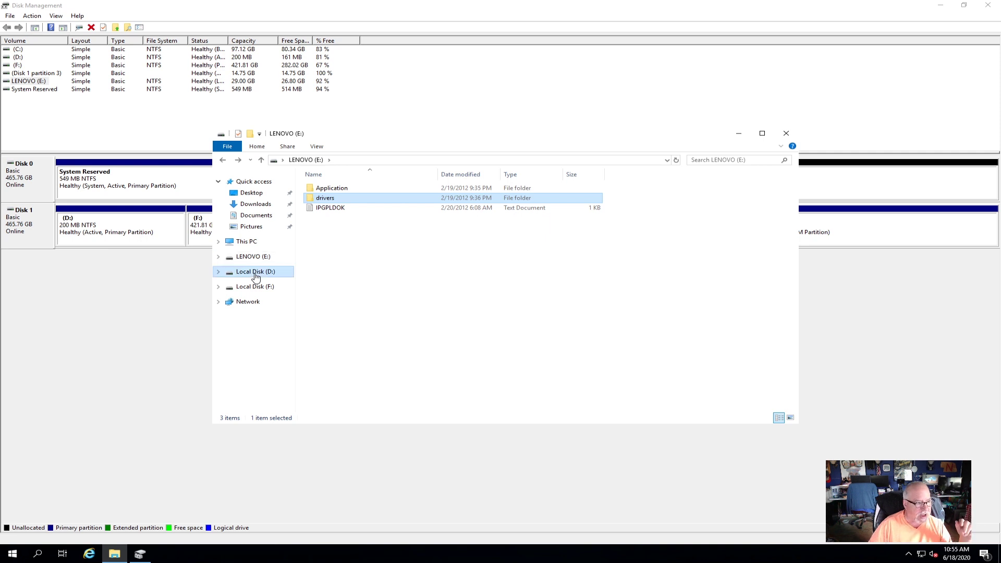
left_click(284, 287)
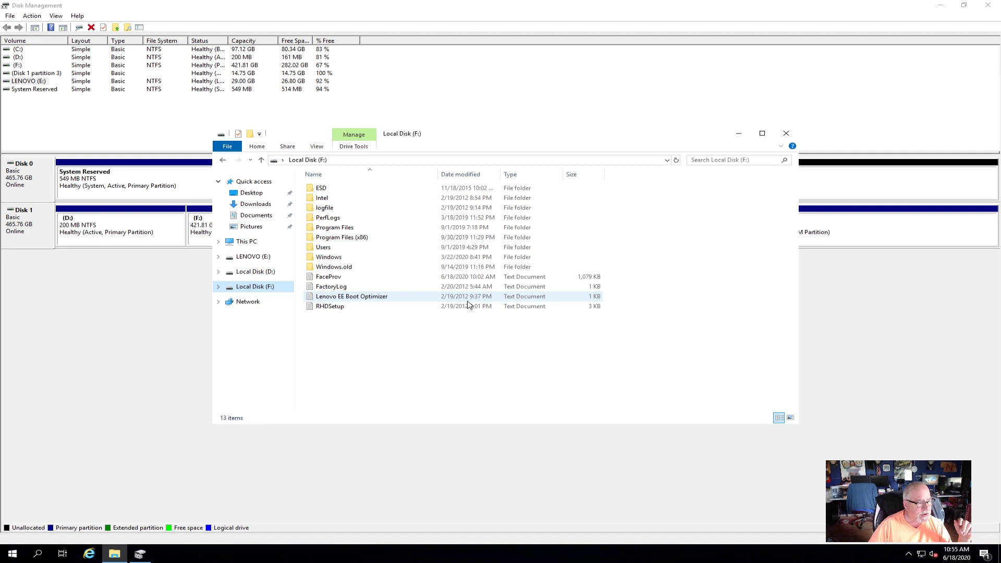
double_click(350, 250)
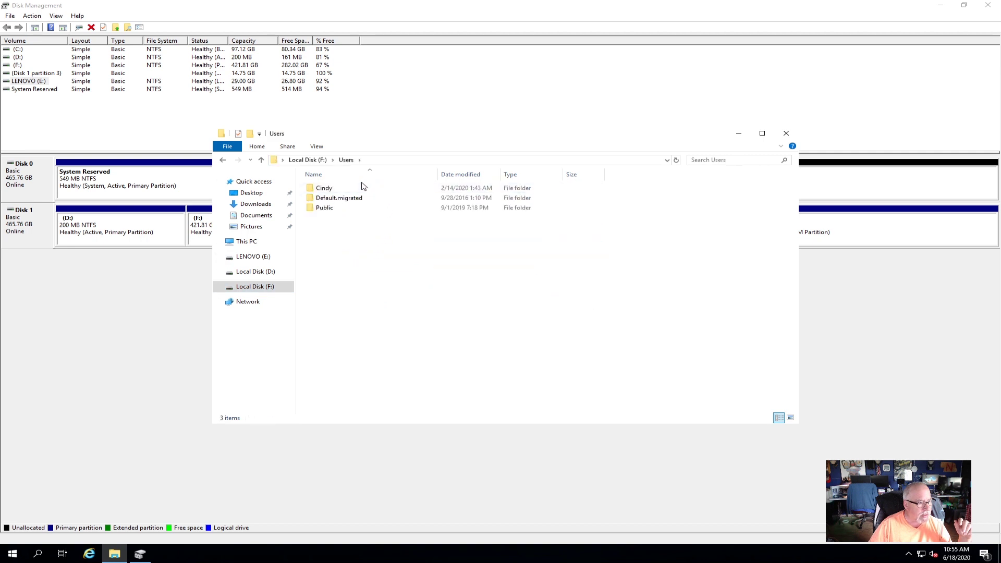
left_click(330, 194)
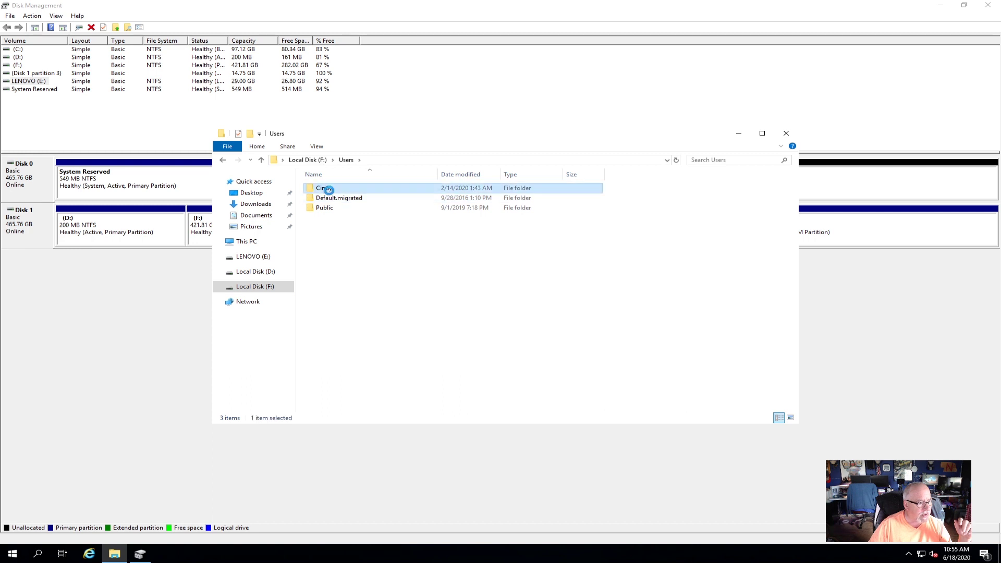
left_click(517, 288)
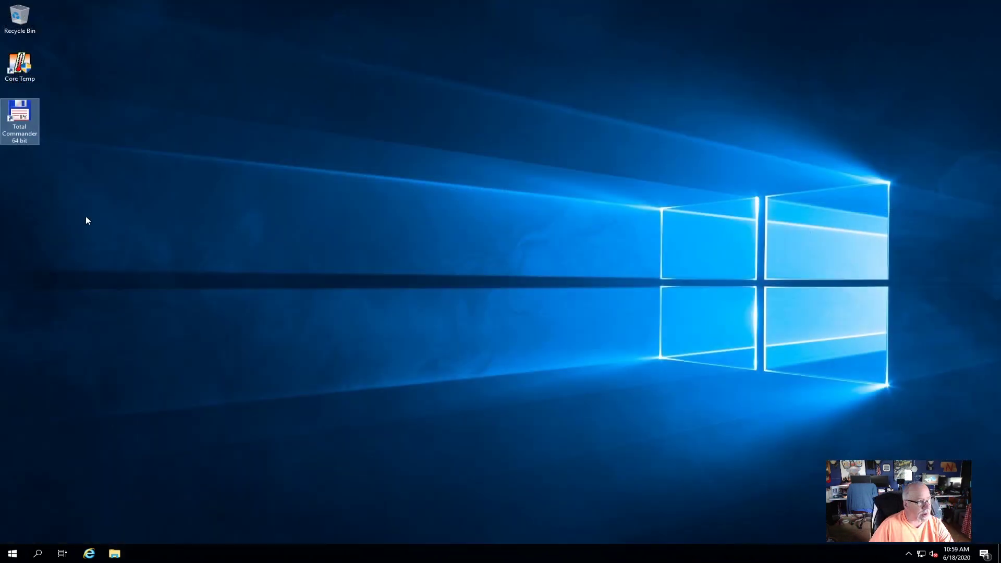
- Launch Total Commander and open the client's F:\Users profile folder as administrator
double_click(18, 117)
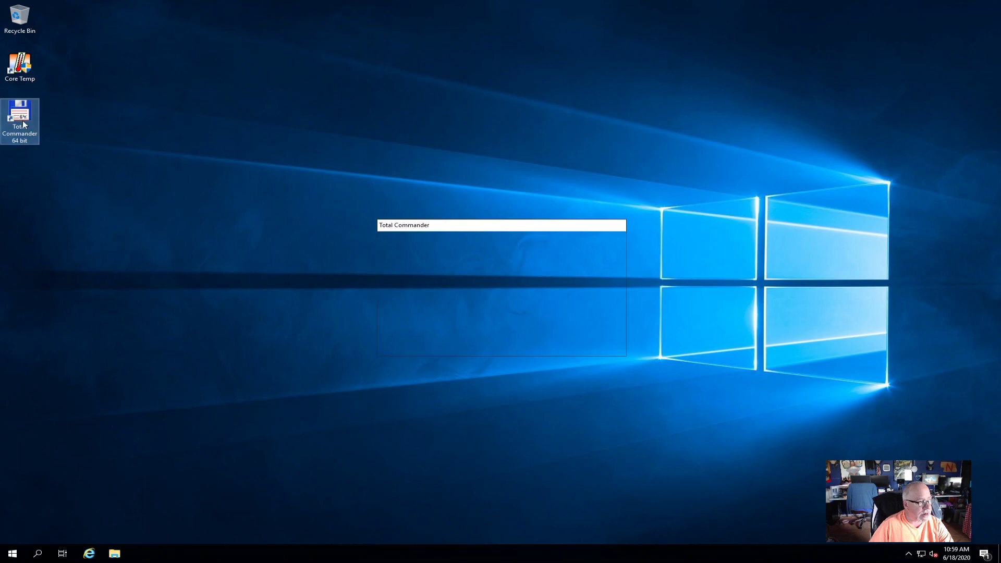
left_click(442, 344)
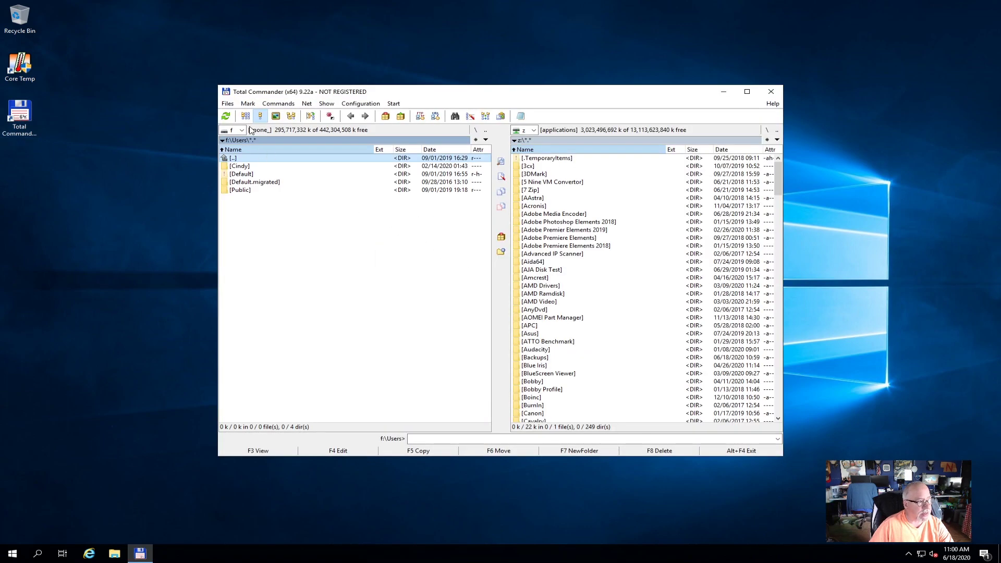
double_click(241, 166)
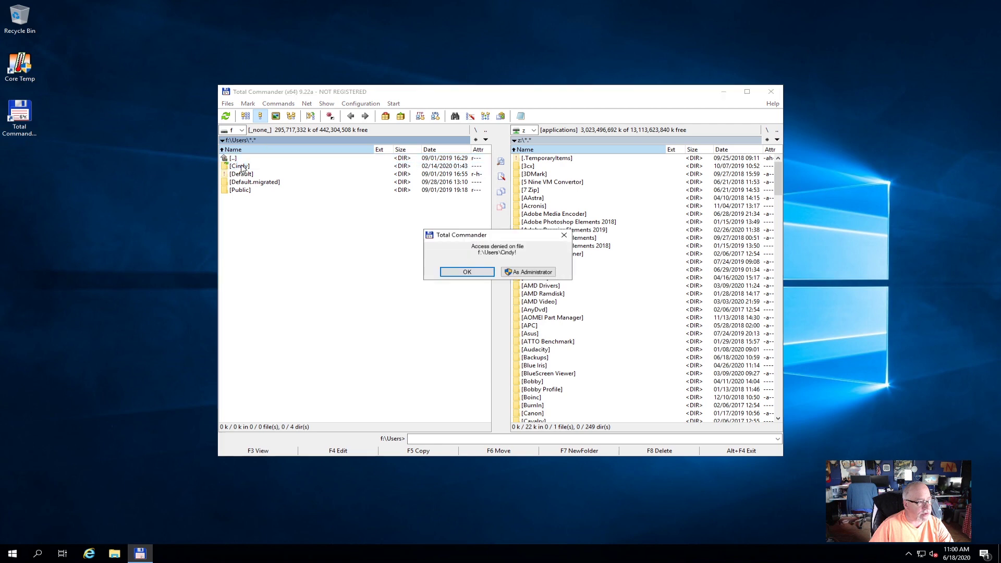
left_click(537, 274)
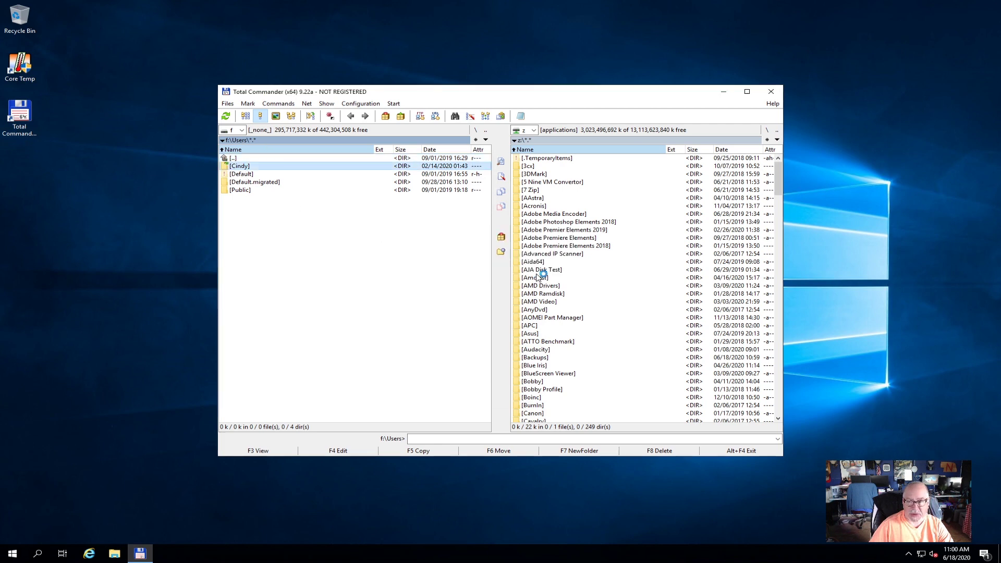
left_click(442, 341)
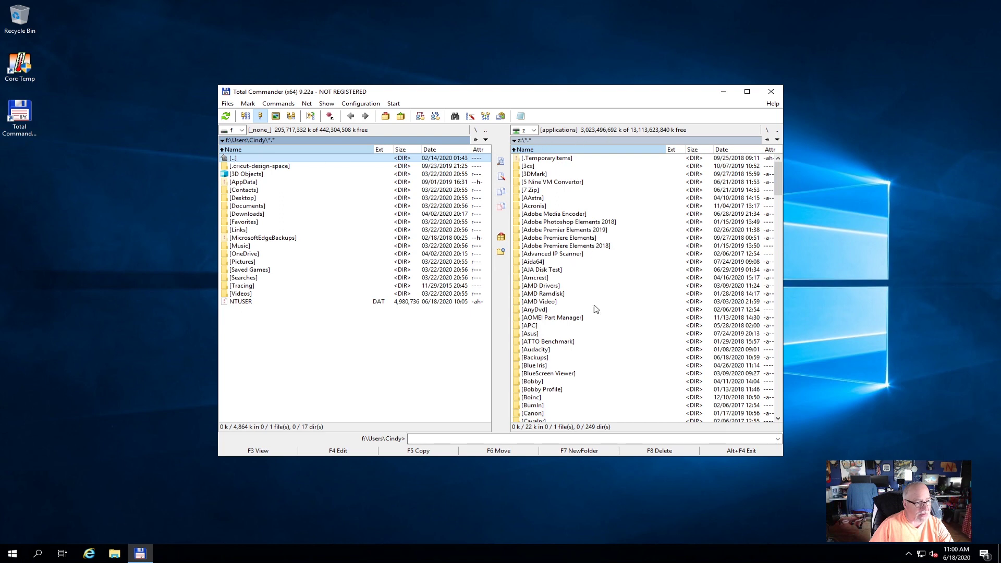
scroll(594, 323, "down", 2)
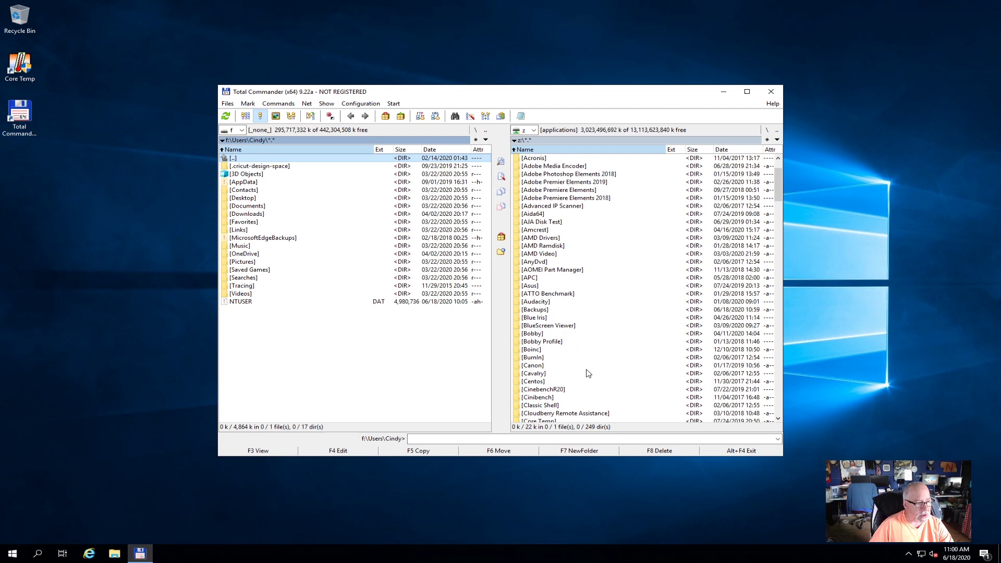
- Open the client's folder in Z:\Backups, select all profile items and drag them across
double_click(537, 310)
double_click(543, 166)
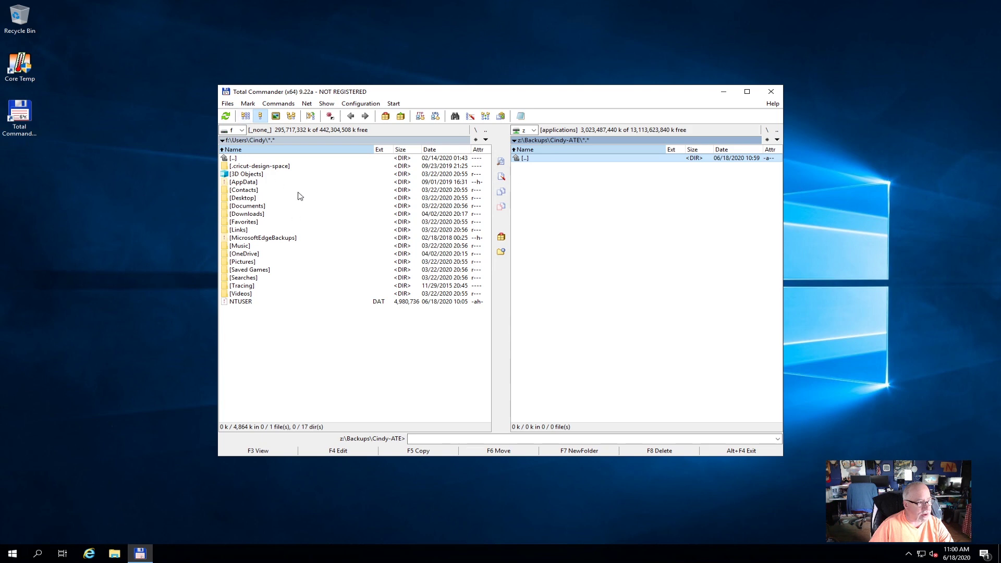
left_click(311, 139)
left_click(248, 103)
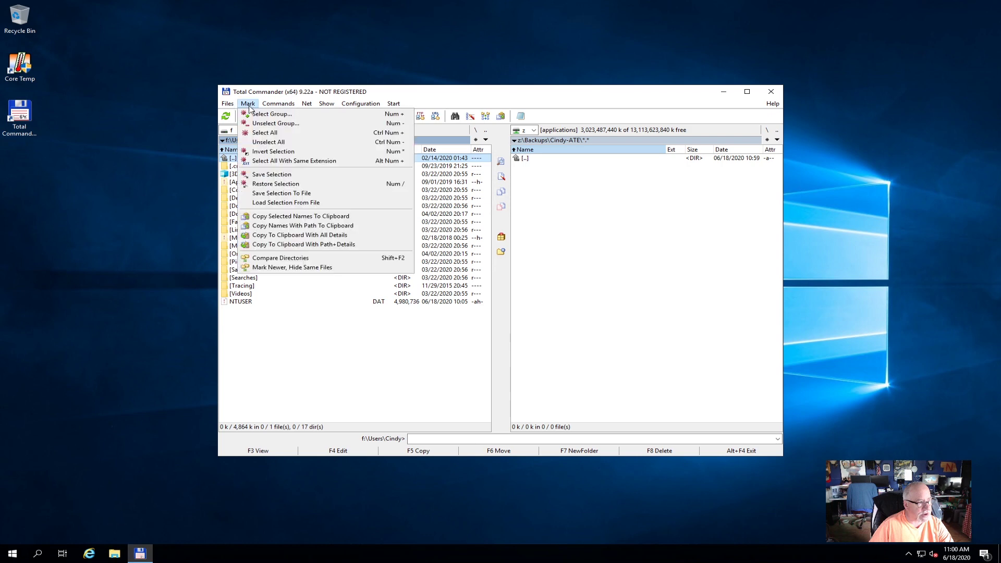
left_click(259, 133)
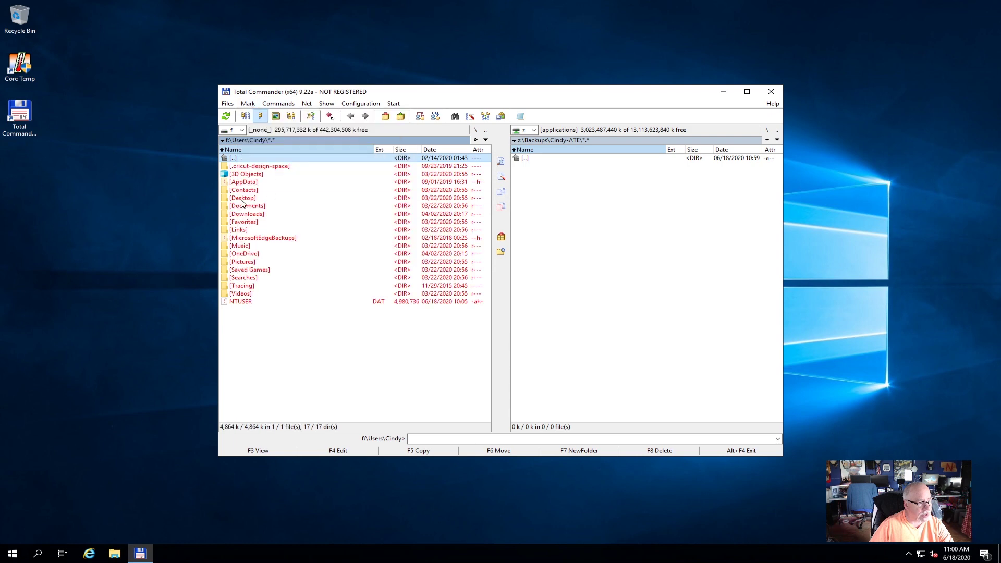
left_click_drag(241, 203, 609, 255)
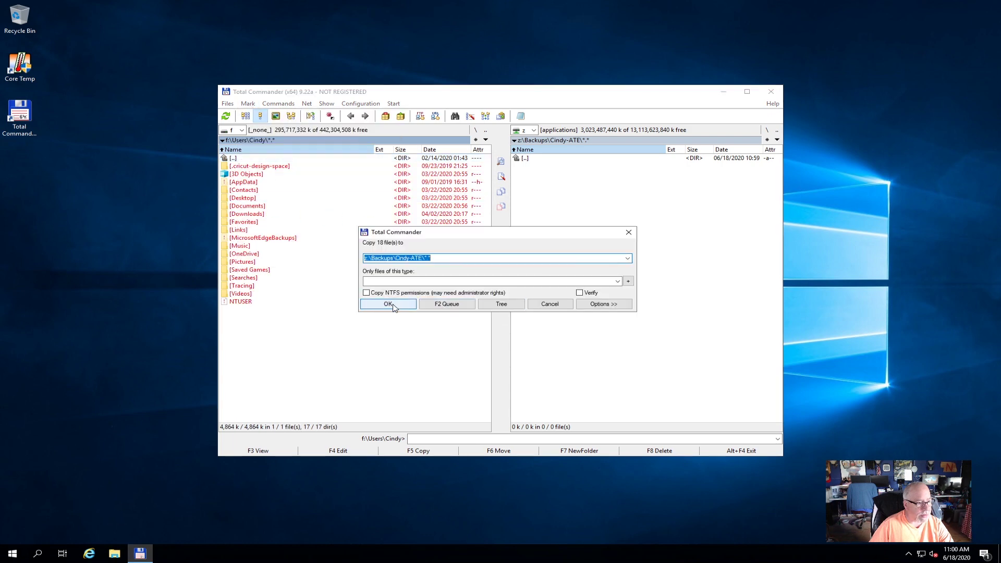
- Confirm copying the 18 items and move the copy progress window aside
left_click(389, 304)
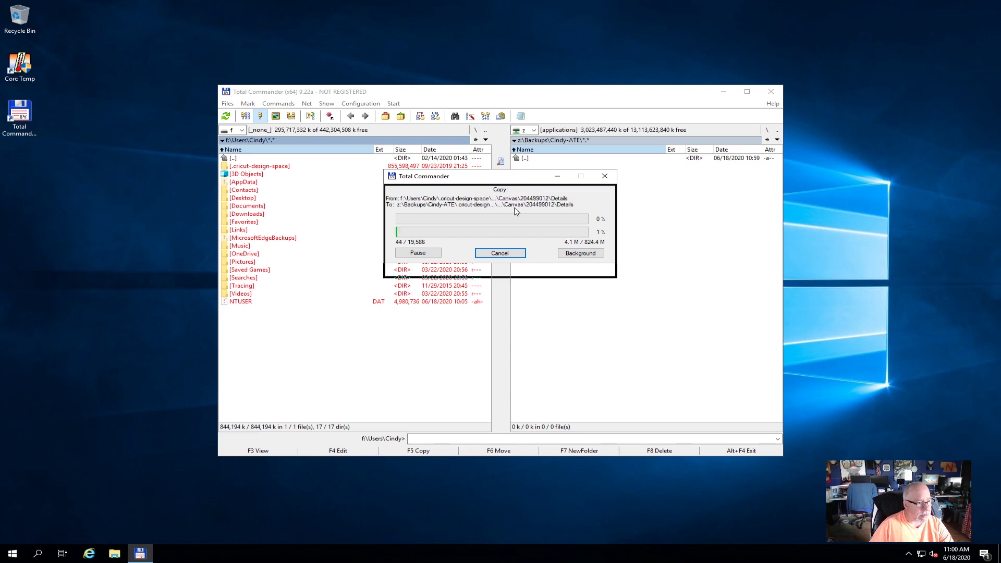
left_click_drag(515, 211, 526, 326)
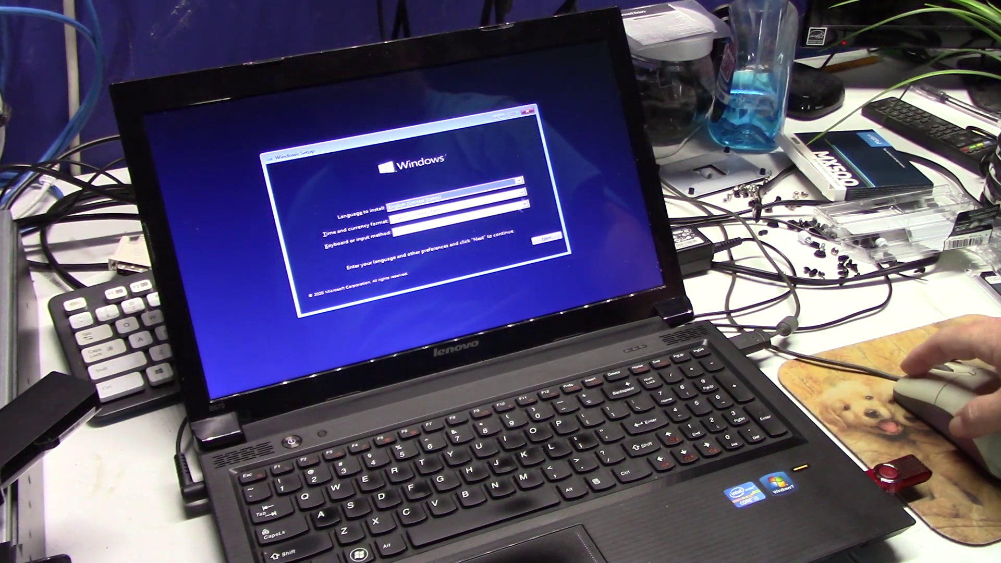
- Accept the default language, time format and keyboard settings and continue
left_click(546, 238)
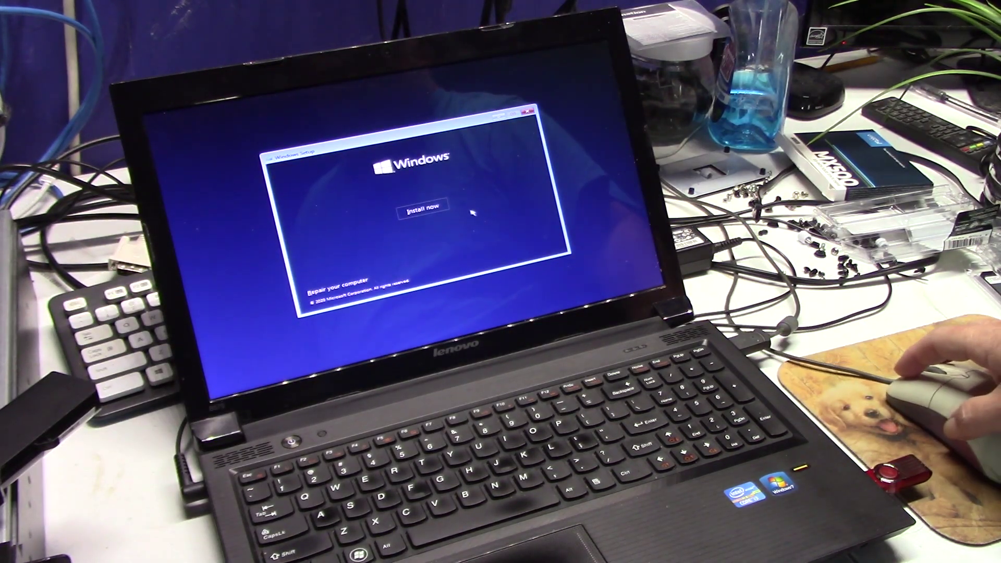
- Begin the Windows installation with no product key entered, reaching the Windows 10 edition list
left_click(423, 208)
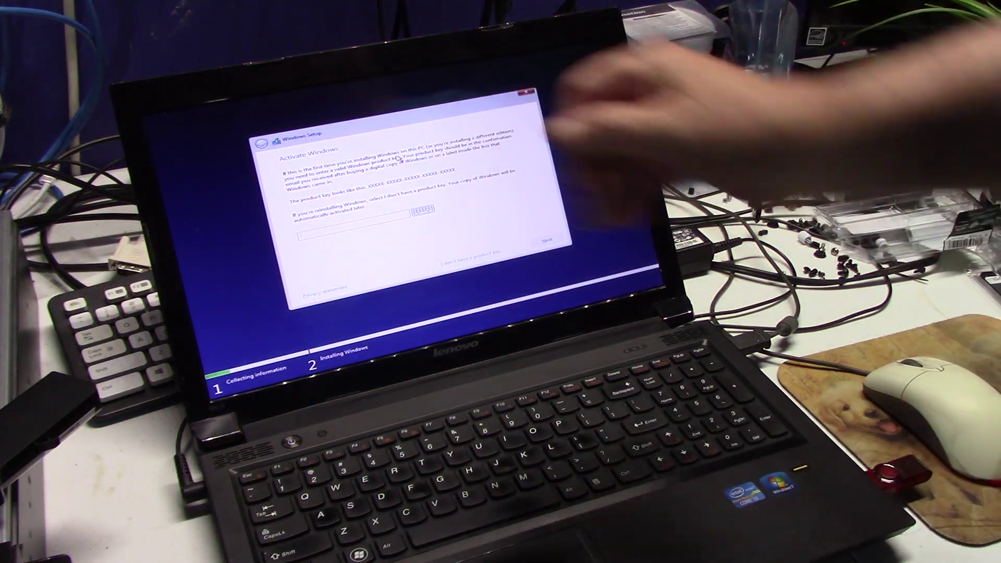
left_click(467, 261)
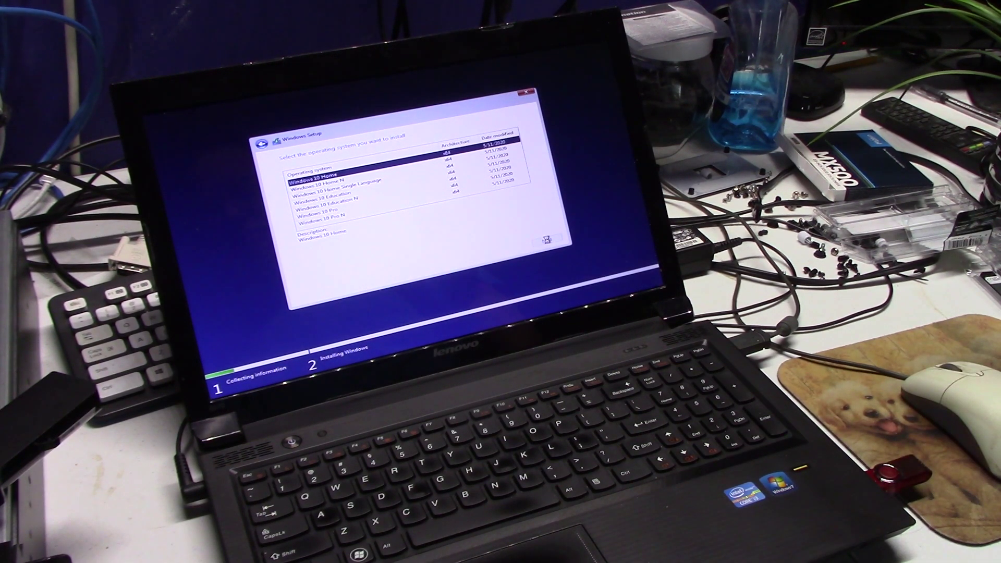
- Pick Windows 10 Home, accept the license, and choose a custom install onto Drive 0's unallocated space
left_click(546, 240)
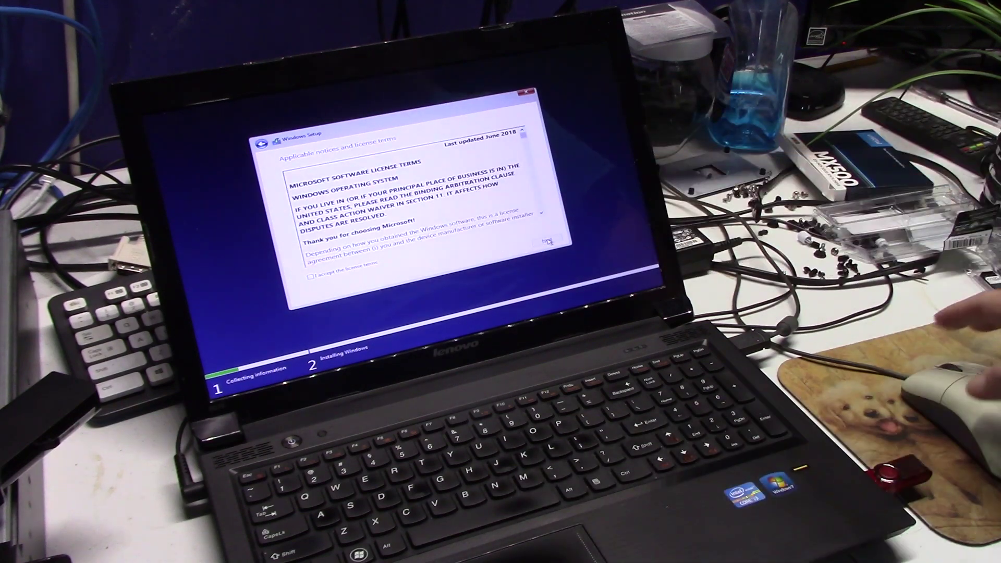
left_click(369, 266)
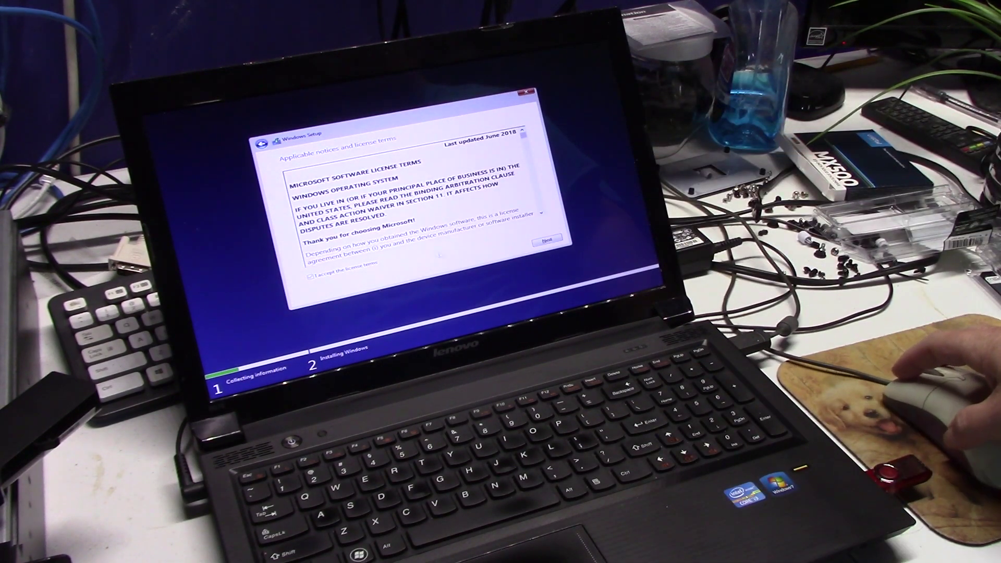
left_click(546, 240)
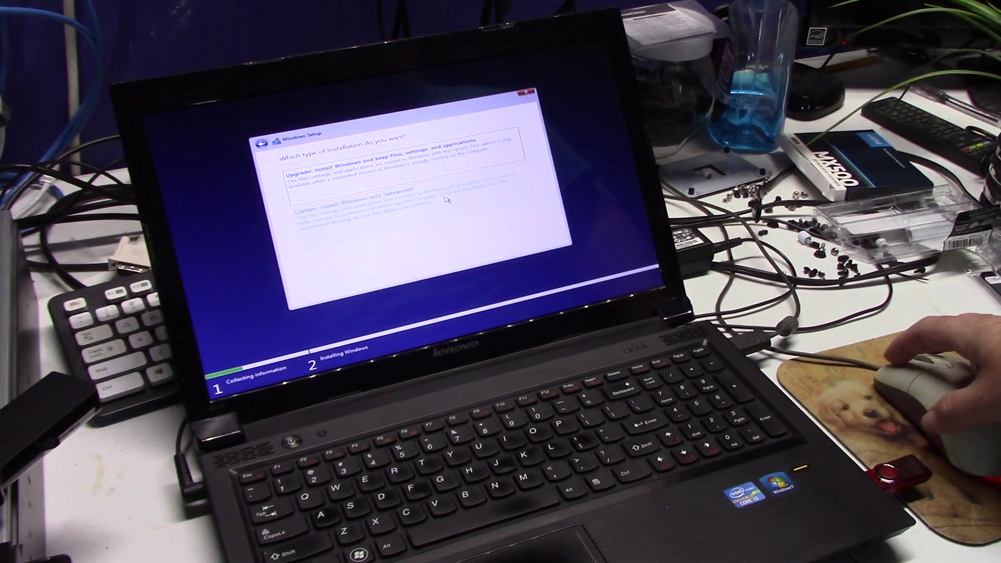
left_click(359, 198)
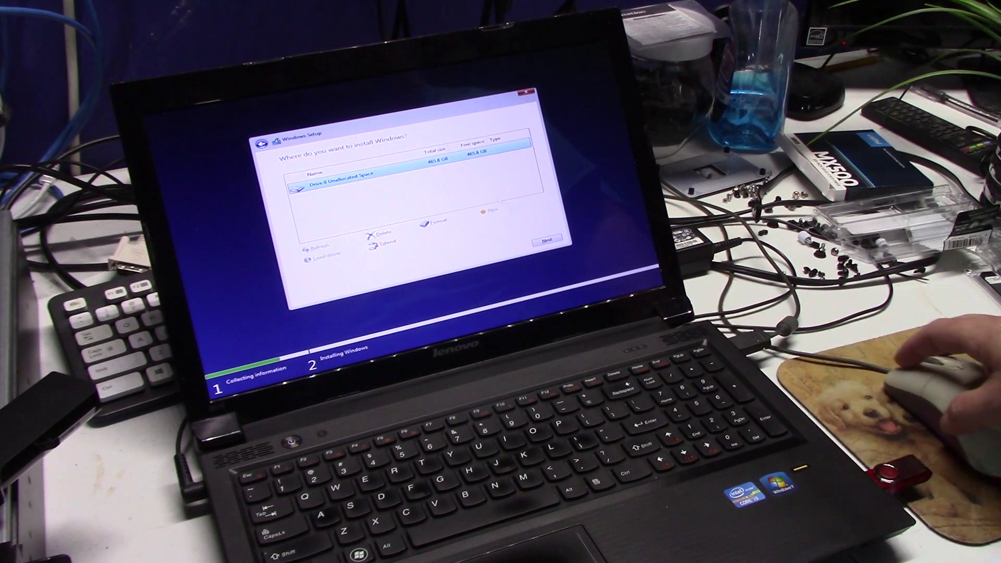
left_click(546, 240)
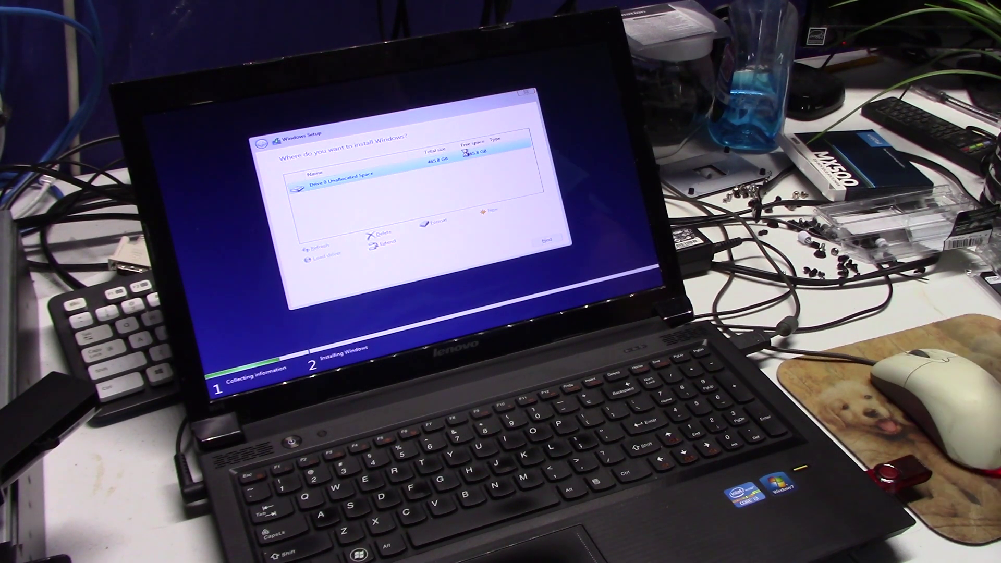